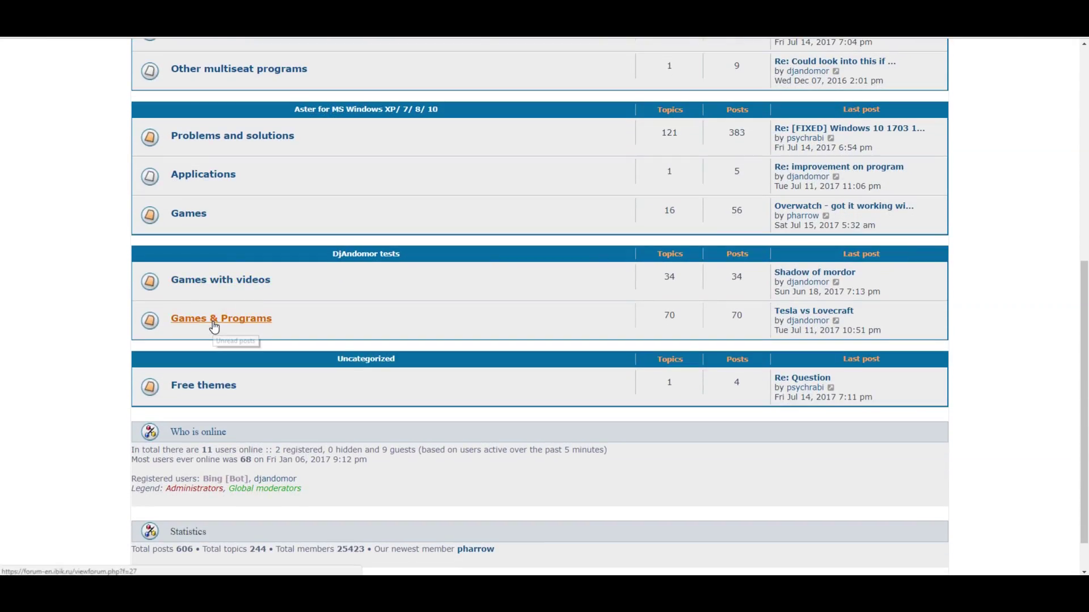
- Open the Games & Programs board and scroll through its first page of topics
left_click(221, 318)
middle_click(1002, 207)
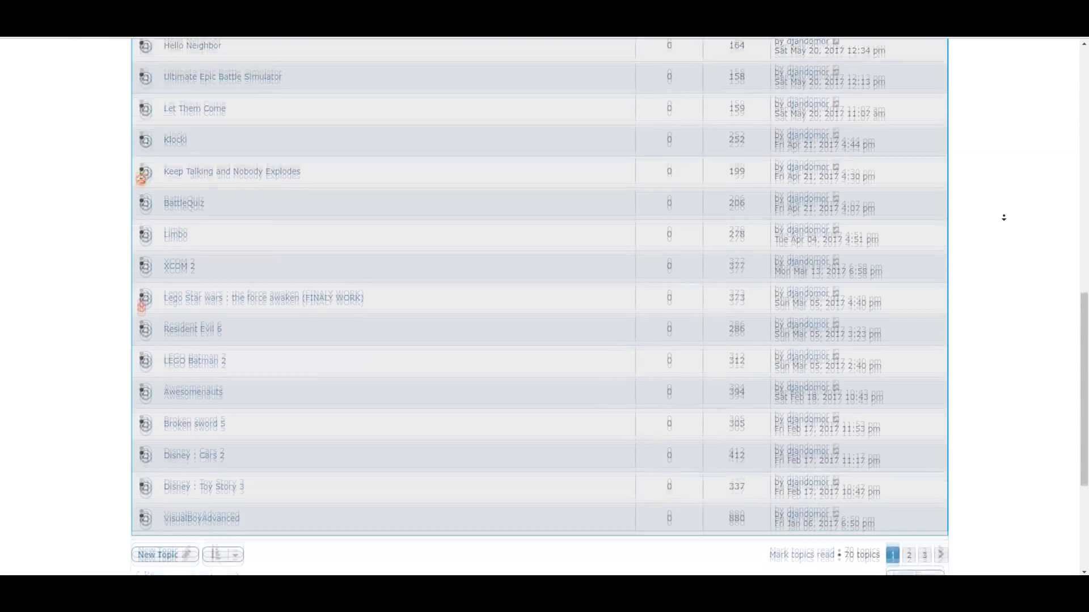
middle_click(1002, 217)
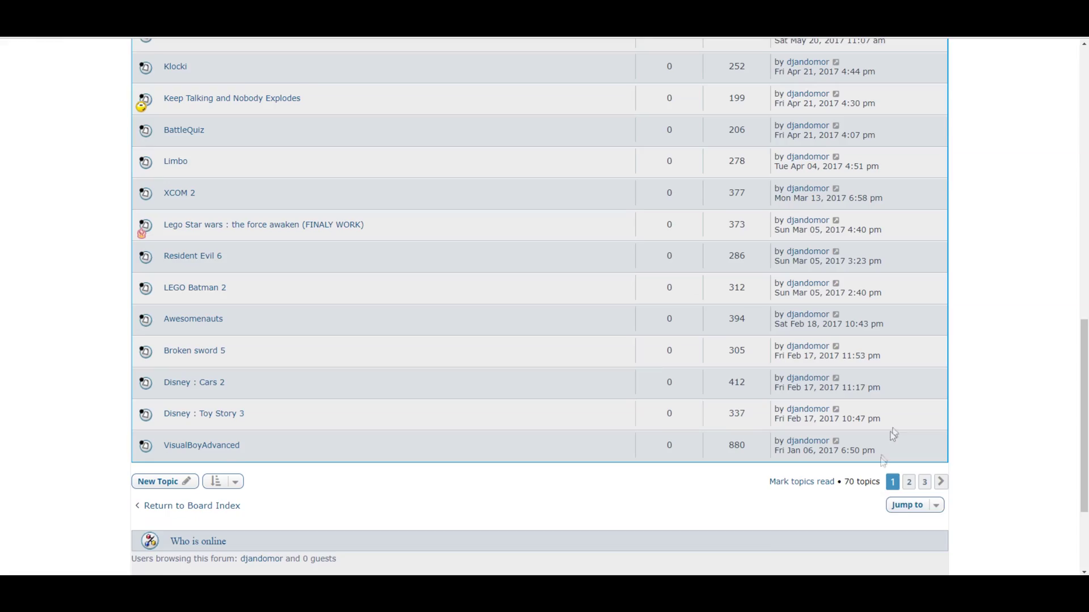
- Move through the topic list to pages 2 and 3, scrolling to the bottom
left_click(910, 483)
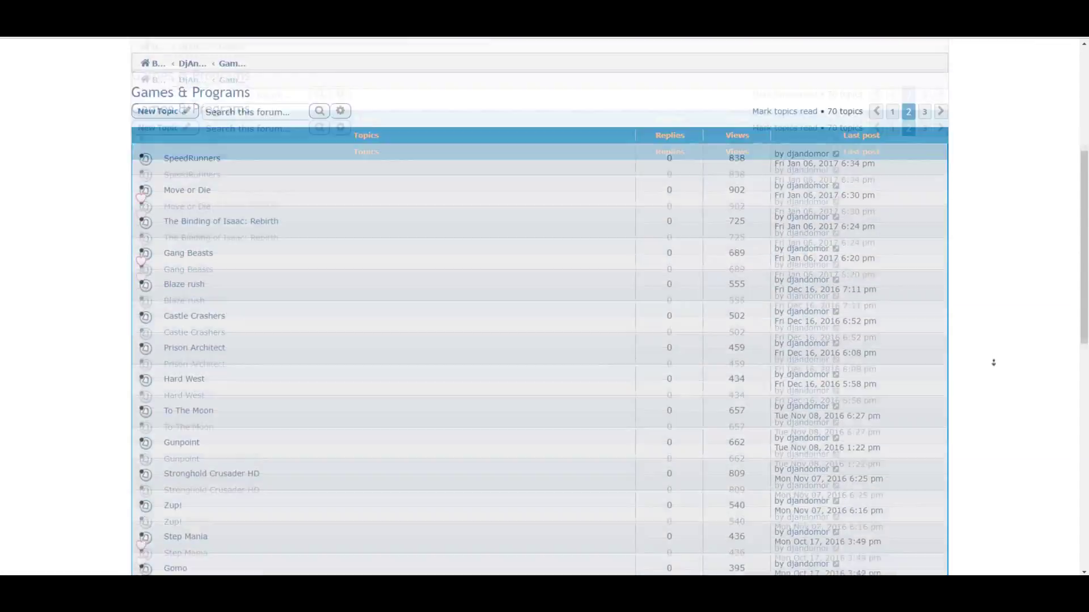
middle_click(994, 366)
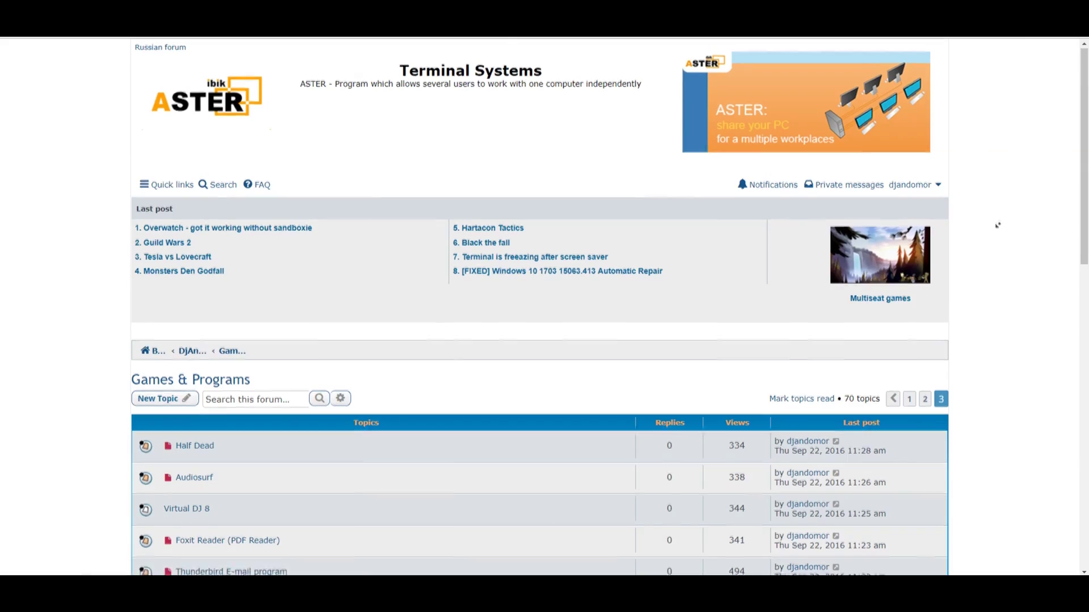
middle_click(1012, 211)
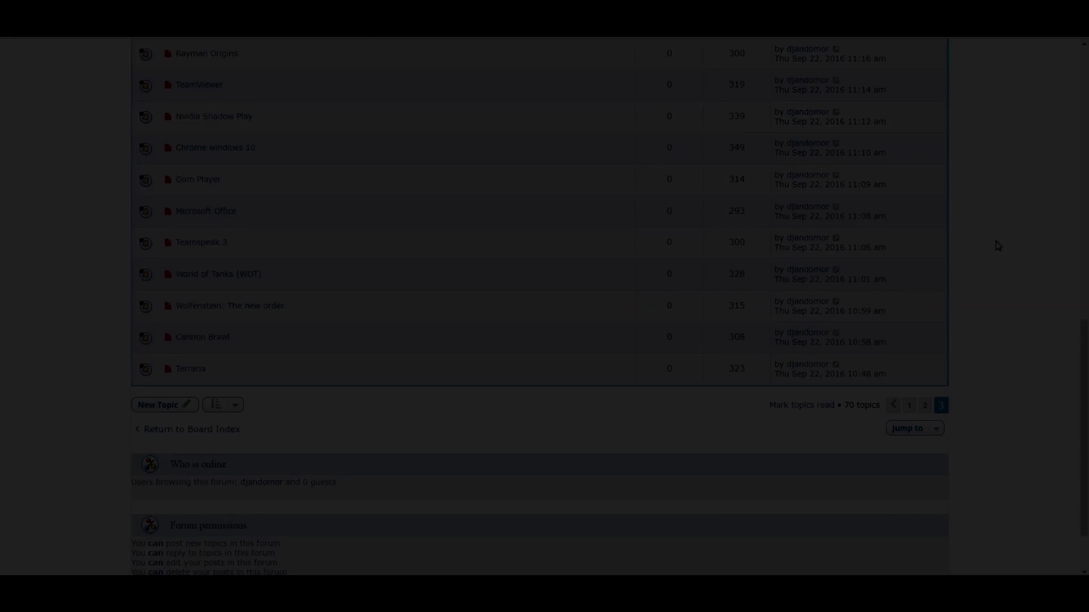